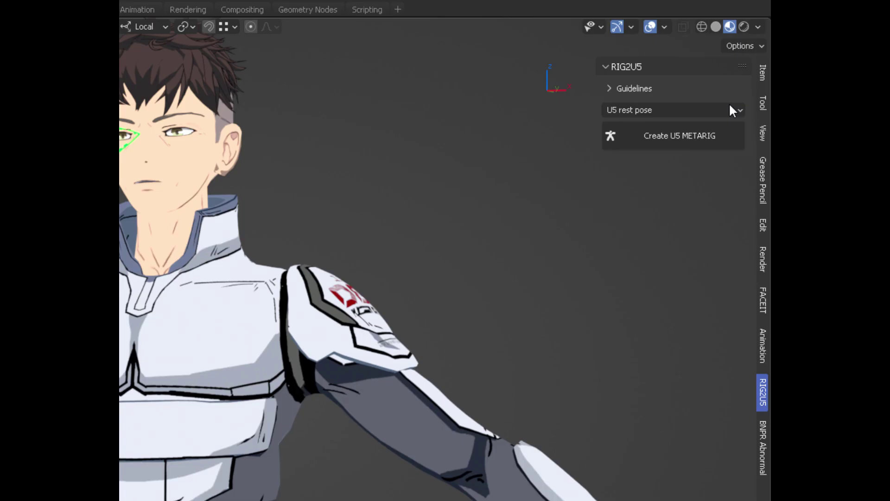
Choose Rigify U5 Metarig (Editable Bones) from Armature > U5 Game Rigs, keeping Face Rig and Setup Scene enabled
{"action": "left_click", "coordinate": [728, 109]}
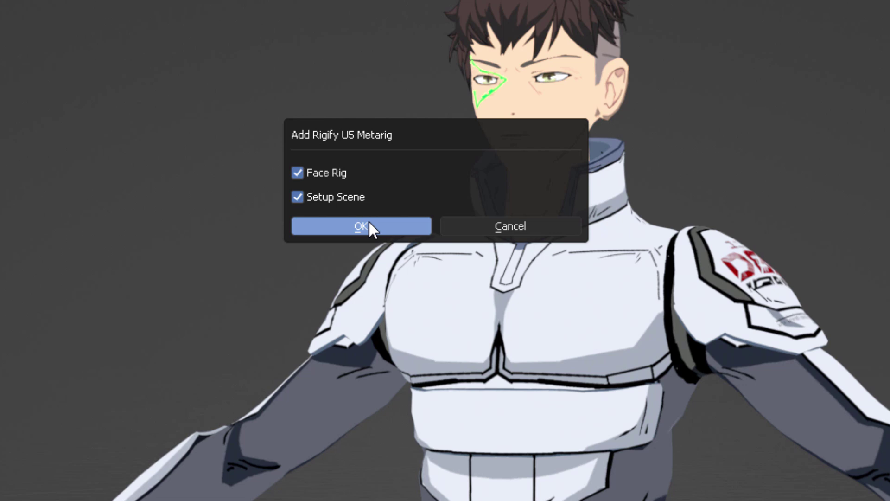
Create the U5 metarig, scale it up to the character's size, and apply its scale
{"action": "left_click", "coordinate": [369, 224]}
{"action": "key", "text": "s"}
{"action": "left_click", "coordinate": [443, 188]}
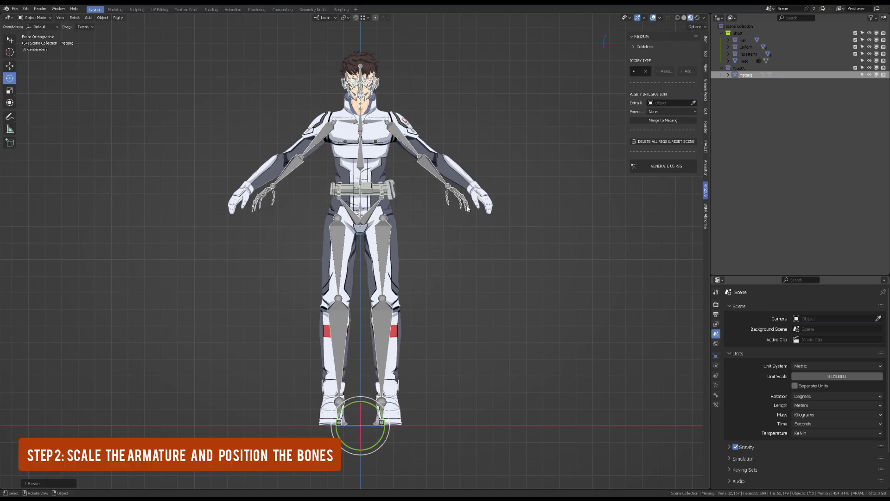
{"action": "left_click", "coordinate": [706, 39]}
{"action": "key", "text": "ctrl+a"}
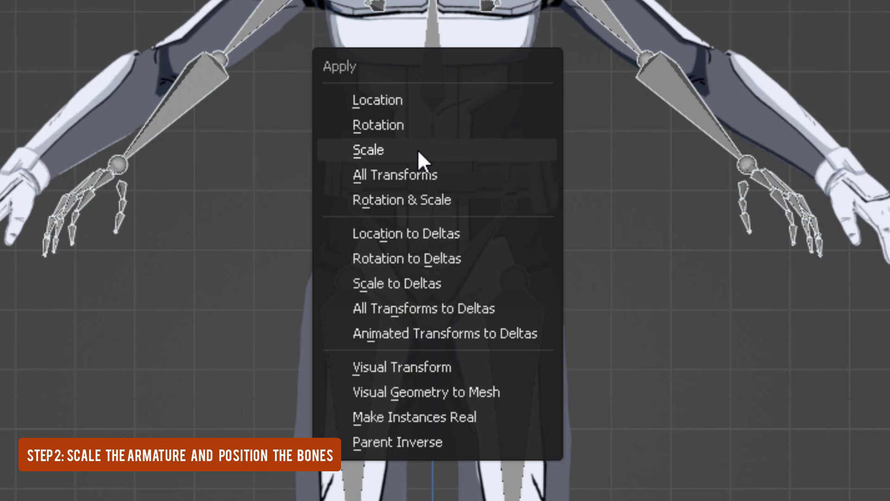
{"action": "left_click", "coordinate": [418, 150]}
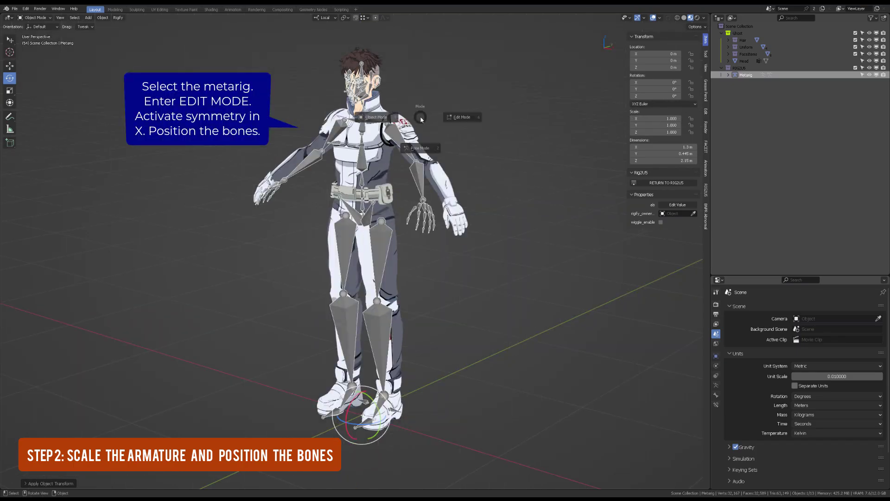
In Edit Mode with X-mirror on, fit the metarig bones to the body, hands and face
{"action": "key", "text": "Tab"}
{"action": "key", "text": "a"}
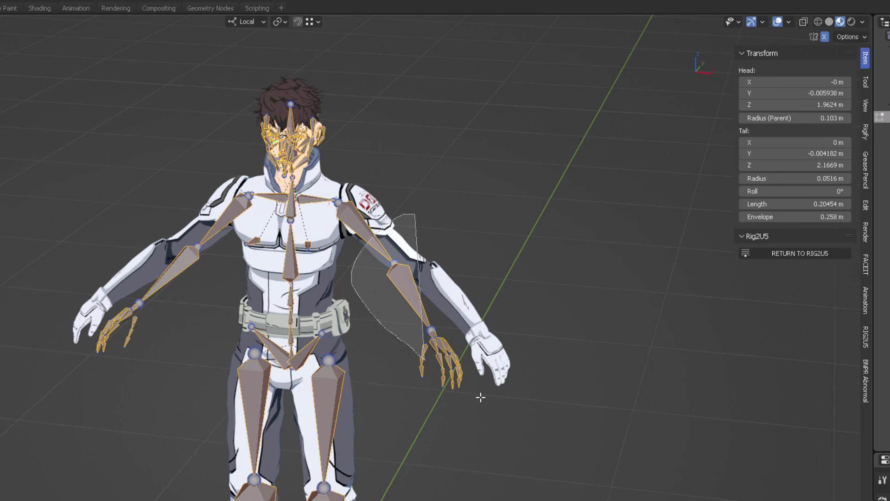
{"action": "left_click", "coordinate": [824, 36]}
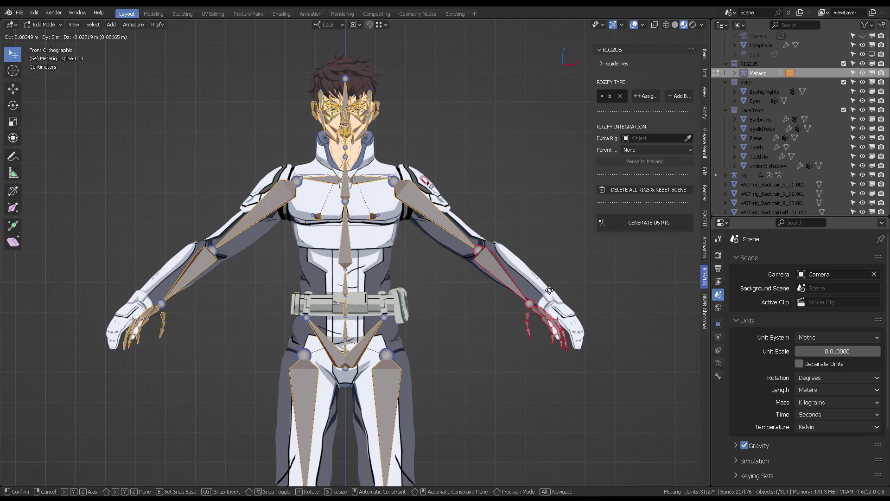
{"action": "scroll", "coordinate": [387, 185], "scroll_direction": "down", "scroll_amount": 3}
{"action": "middle_click_drag", "start_coordinate": [362, 194], "coordinate": [386, 184]}
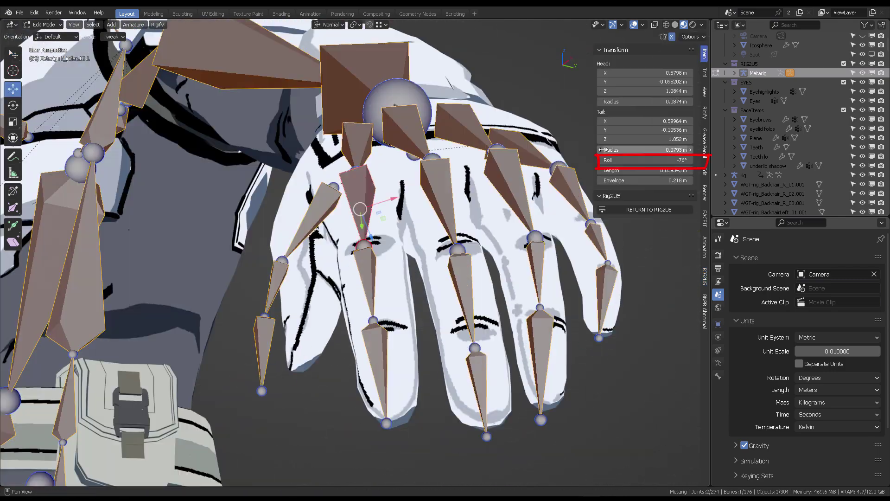
{"action": "middle_click_drag", "start_coordinate": [325, 232], "coordinate": [320, 239]}
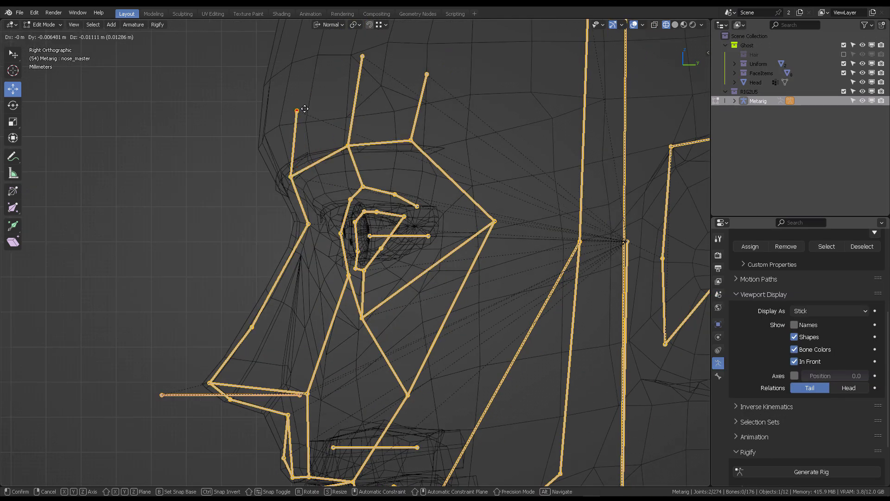
{"action": "scroll", "coordinate": [469, 200], "scroll_direction": "down", "scroll_amount": 5}
{"action": "middle_click_drag", "start_coordinate": [564, 213], "coordinate": [566, 133]}
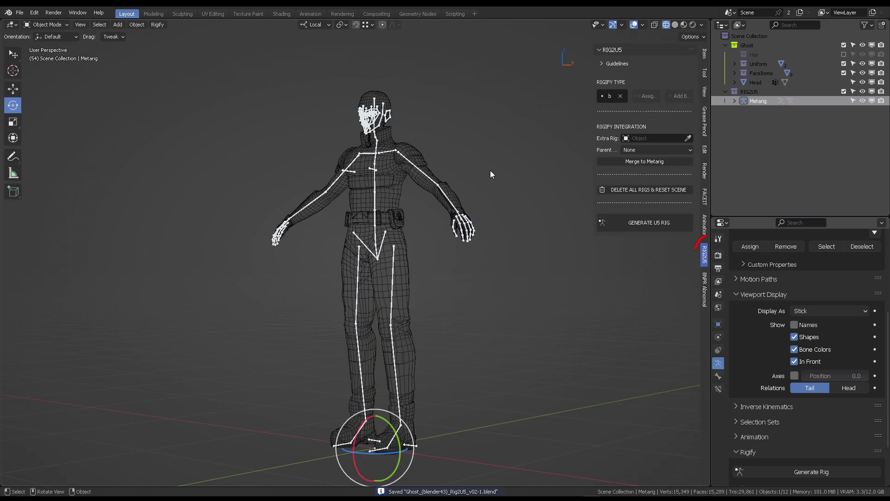
Generate the U5 game rig and add the Body mesh to the bind list
{"action": "left_click", "coordinate": [656, 223]}
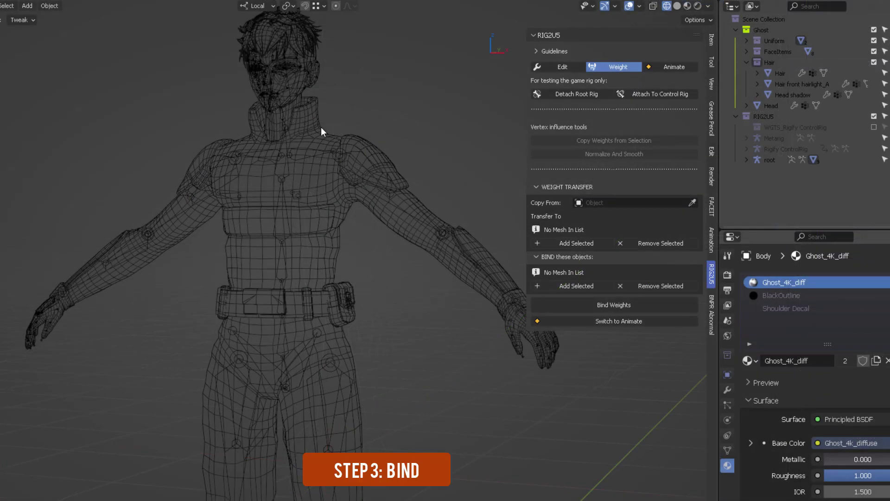
{"action": "left_click", "coordinate": [321, 127]}
{"action": "left_click", "coordinate": [528, 129]}
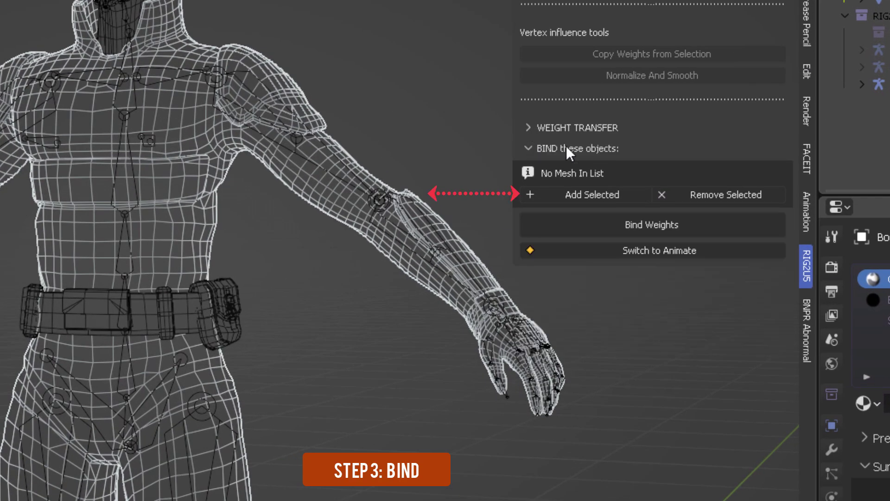
{"action": "left_click", "coordinate": [597, 190]}
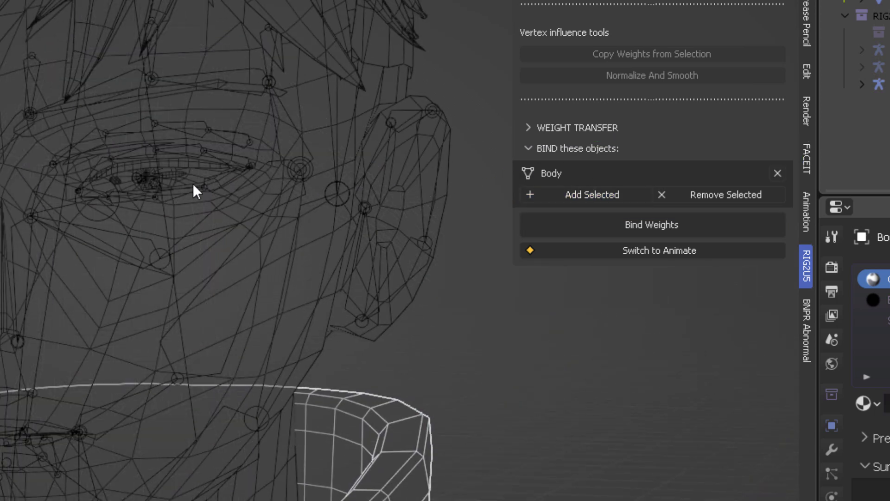
Add Eyehighlights, Head, Eyebrows, eyelid folds and underlid shadow meshes, then bind weights
{"action": "left_click", "coordinate": [181, 177]}
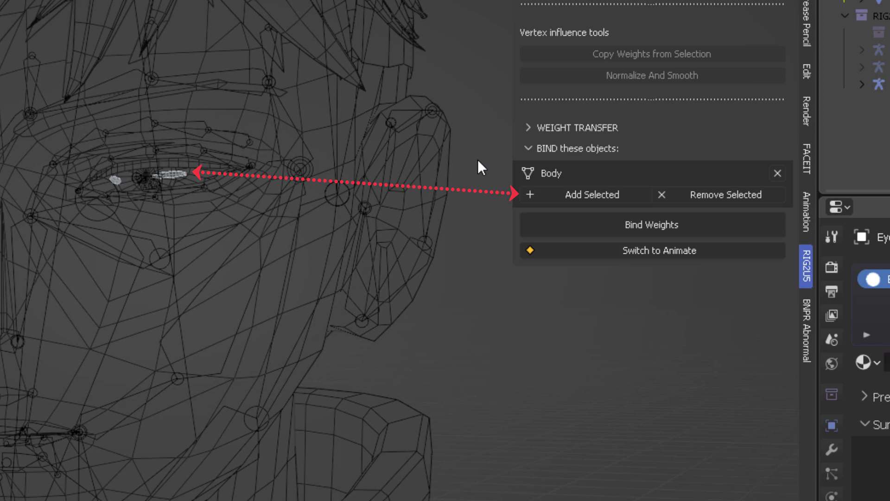
{"action": "left_click", "coordinate": [585, 192]}
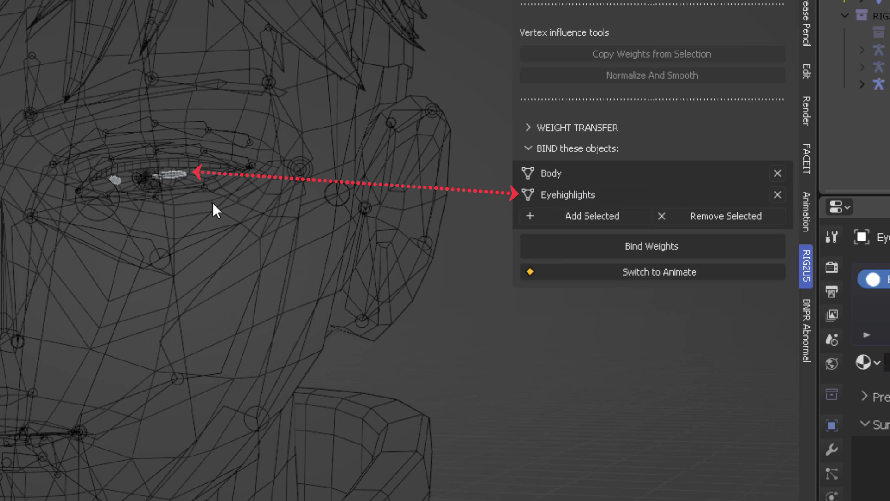
{"action": "left_click", "coordinate": [258, 244]}
{"action": "left_click", "coordinate": [567, 216]}
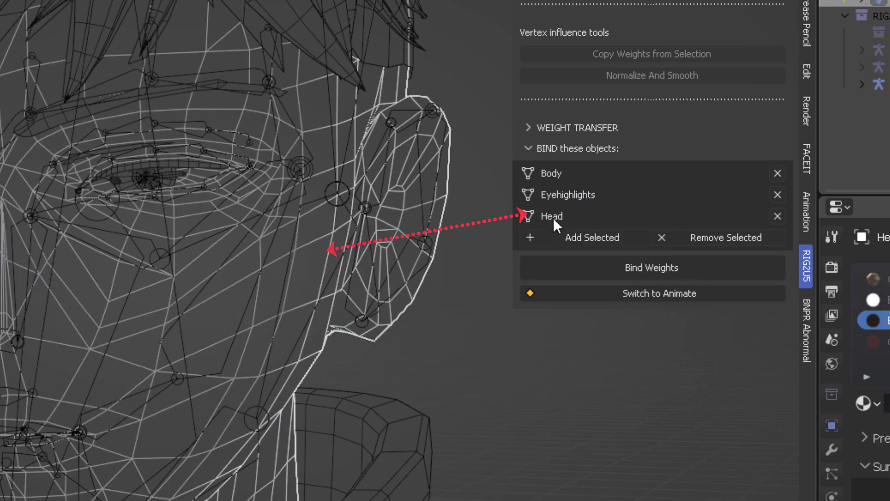
{"action": "left_click", "coordinate": [74, 119]}
{"action": "left_click", "coordinate": [592, 237]}
{"action": "left_click", "coordinate": [116, 151]}
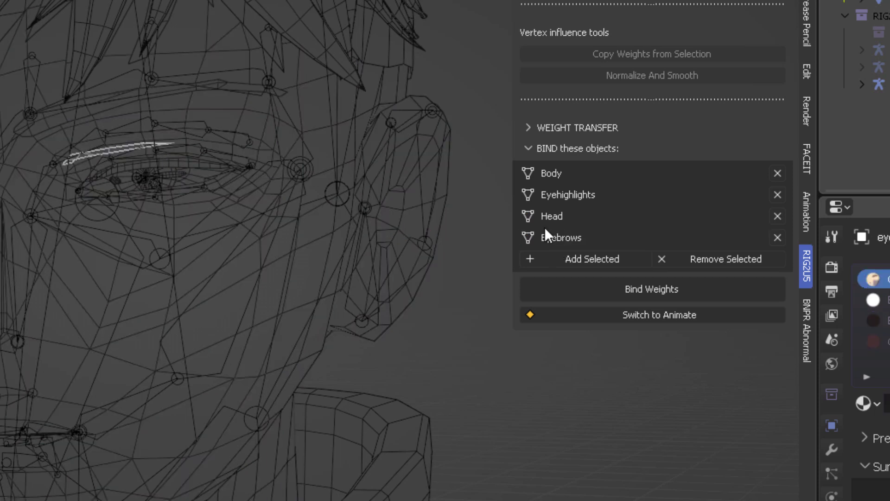
{"action": "left_click", "coordinate": [592, 258]}
{"action": "left_click", "coordinate": [189, 173]}
{"action": "left_click", "coordinate": [592, 280]}
{"action": "left_click", "coordinate": [648, 331]}
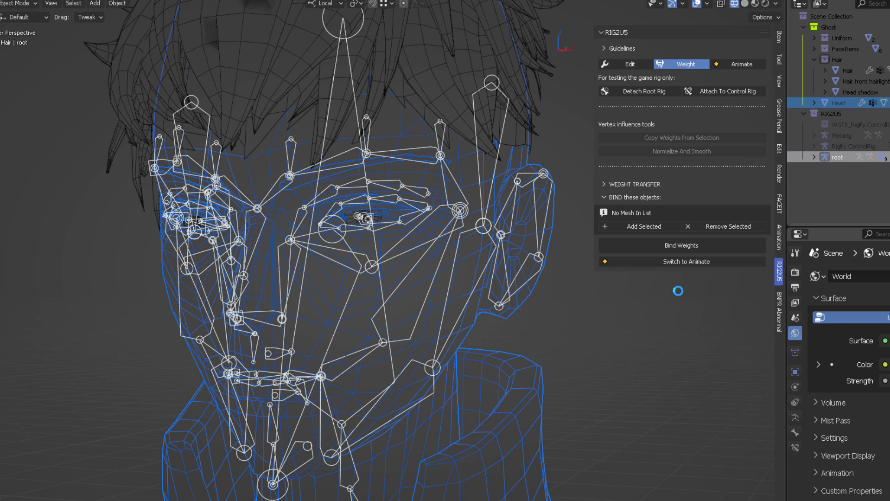
Switch the bound character to the Animation workspace with Switch to Animate, viewing the head from the side
{"action": "left_click", "coordinate": [681, 261]}
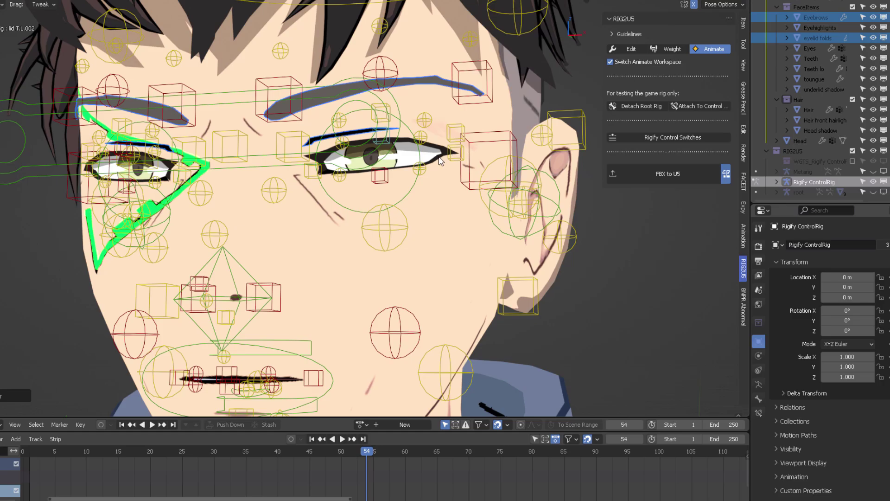
{"action": "scroll", "coordinate": [448, 165], "scroll_direction": "down", "scroll_amount": 2}
{"action": "middle_click_drag", "start_coordinate": [476, 143], "coordinate": [399, 142]}
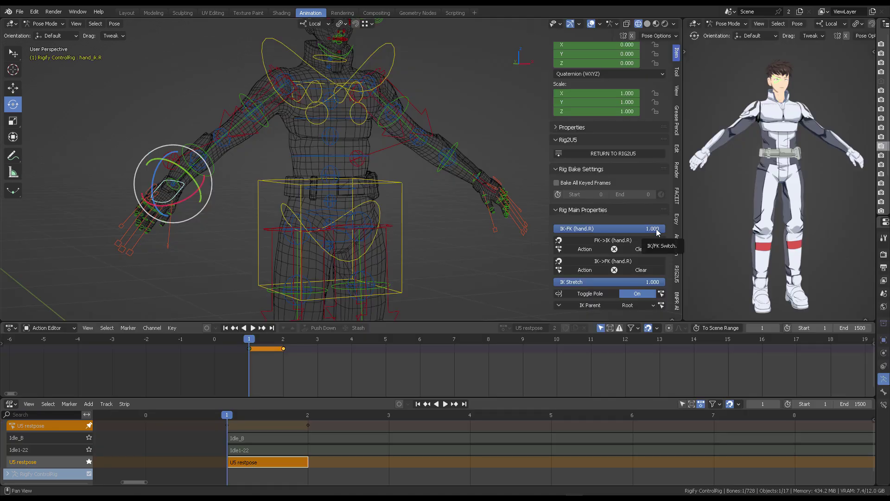
Set the hand.R IK-FK slider to FK, keyframe it, and scrub through Idle1-22
{"action": "left_click_drag", "start_coordinate": [657, 232], "coordinate": [556, 232]}
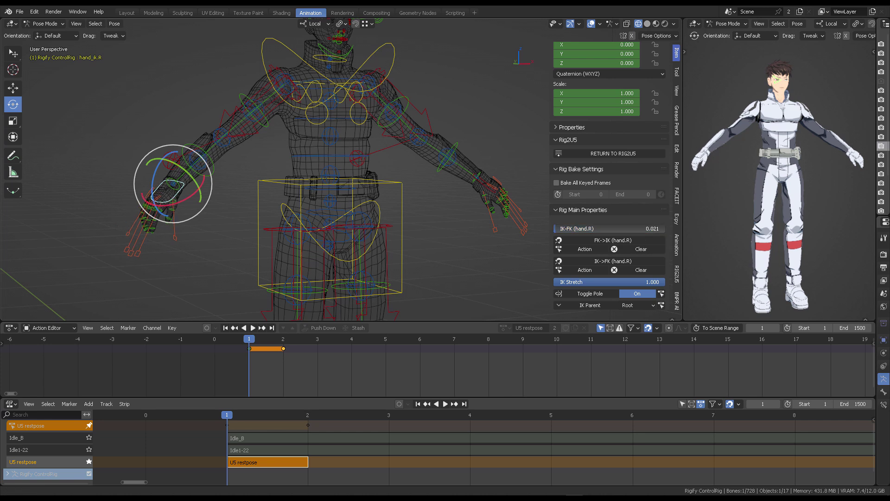
{"action": "key", "text": "i"}
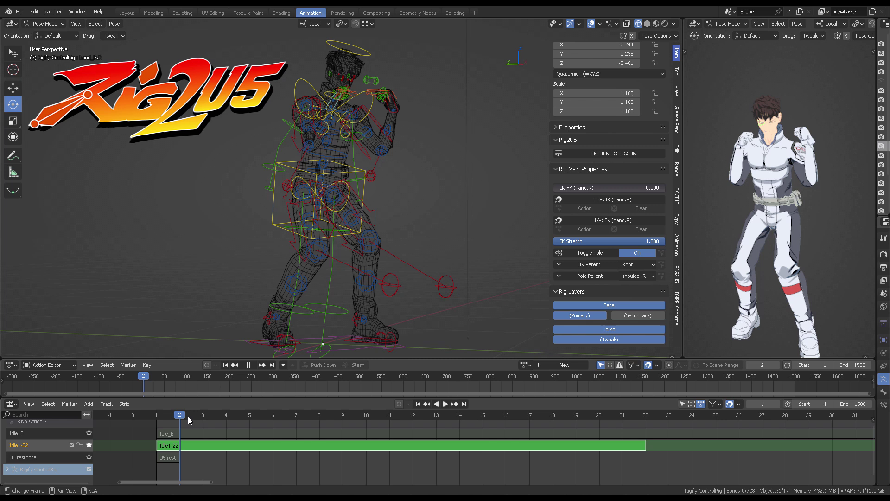
{"action": "left_click_drag", "start_coordinate": [188, 417], "coordinate": [164, 426]}
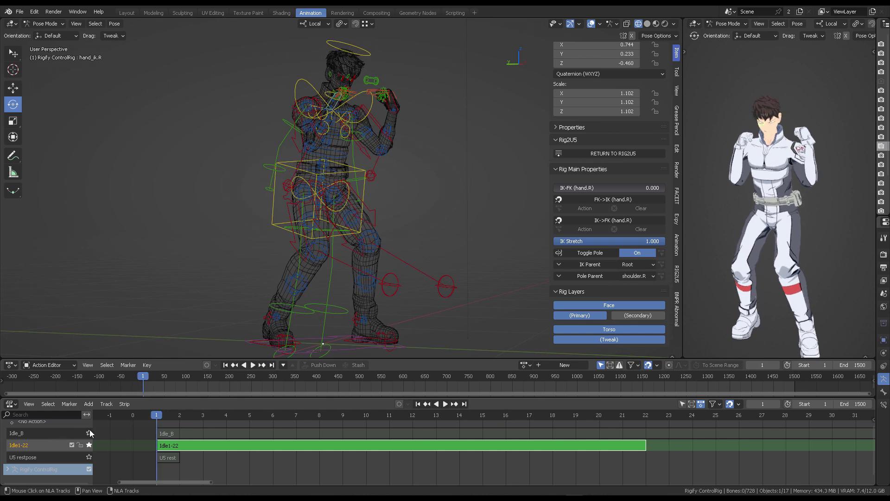
Solo the Idle_B track, play its animation, then stop at frame 2
{"action": "left_click", "coordinate": [89, 433]}
{"action": "key", "text": "space"}
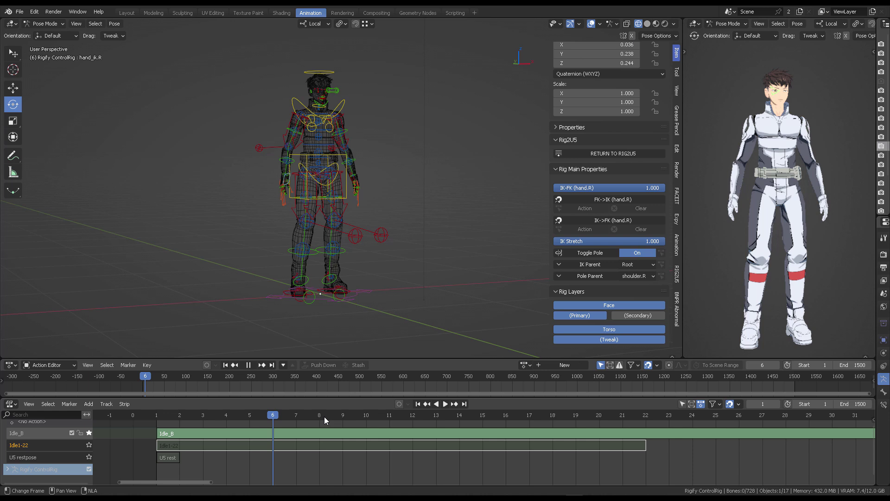
{"action": "scroll", "coordinate": [662, 432], "scroll_direction": "down", "scroll_amount": 7}
{"action": "key", "text": "space"}
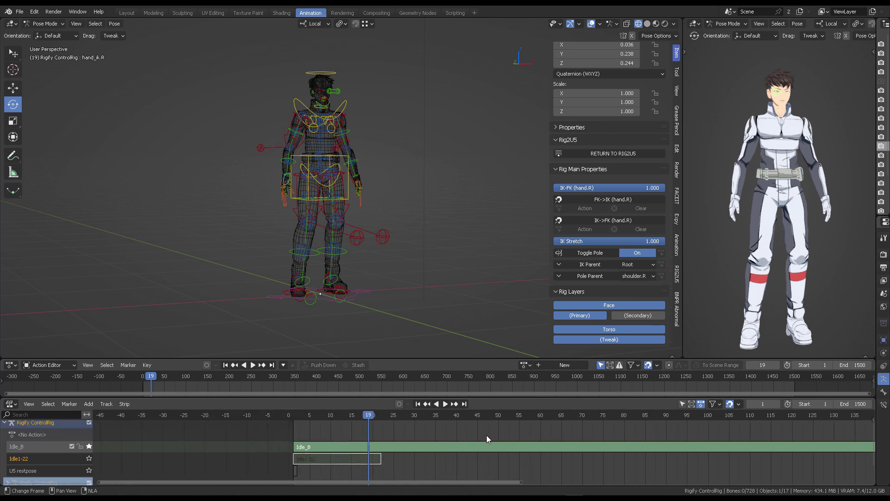
{"action": "left_click", "coordinate": [297, 445]}
{"action": "scroll", "coordinate": [297, 445], "scroll_direction": "up", "scroll_amount": 8}
{"action": "middle_click_drag", "start_coordinate": [209, 452], "coordinate": [378, 462]}
{"action": "scroll", "coordinate": [346, 463], "scroll_direction": "up", "scroll_amount": 1}
{"action": "scroll", "coordinate": [369, 456], "scroll_direction": "up", "scroll_amount": 1}
{"action": "scroll", "coordinate": [364, 454], "scroll_direction": "up", "scroll_amount": 2}
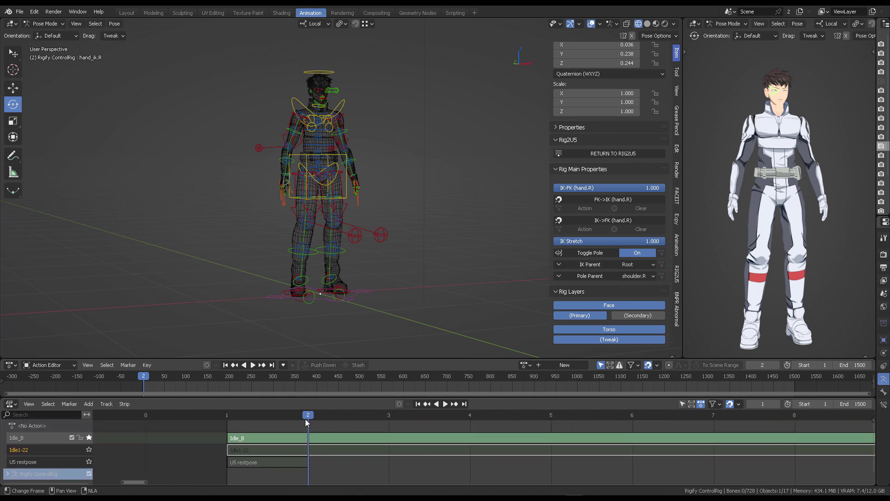
Solo the U5 restpose track at frame 1 and tweak its strip with all rig controls selected
{"action": "left_click", "coordinate": [250, 420]}
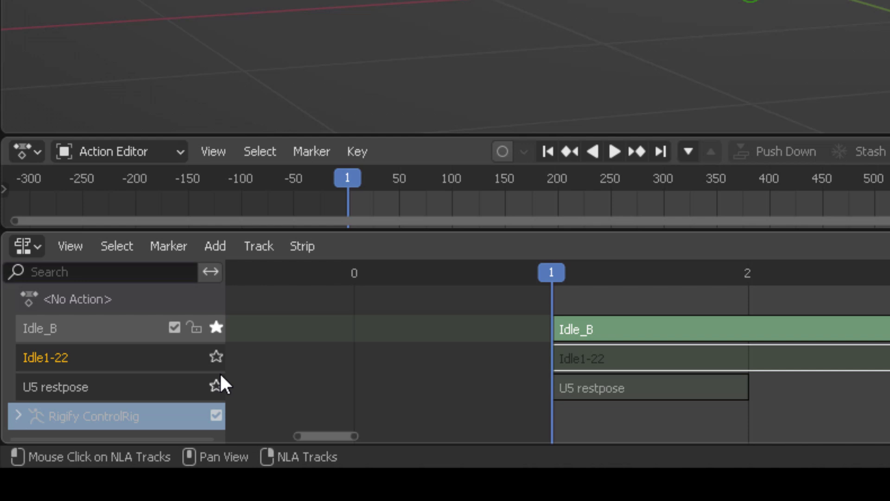
{"action": "left_click", "coordinate": [222, 378]}
{"action": "left_click", "coordinate": [216, 385]}
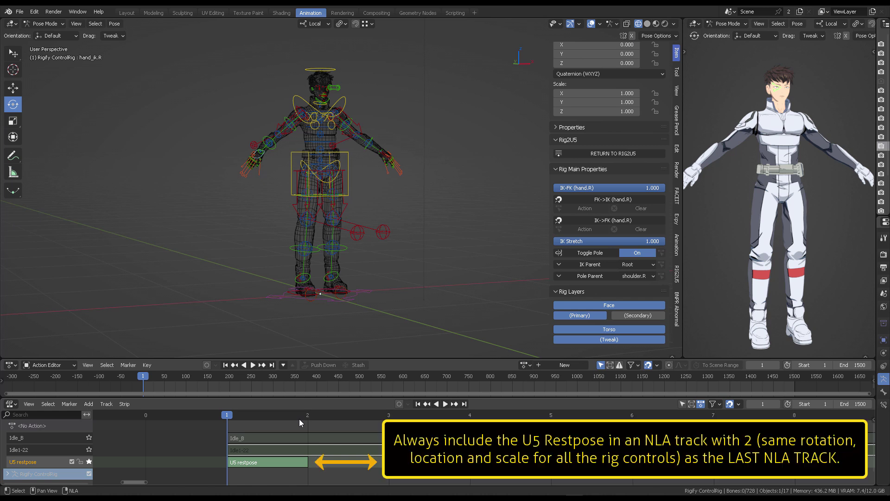
{"action": "left_click", "coordinate": [263, 464]}
{"action": "key", "text": "Tab"}
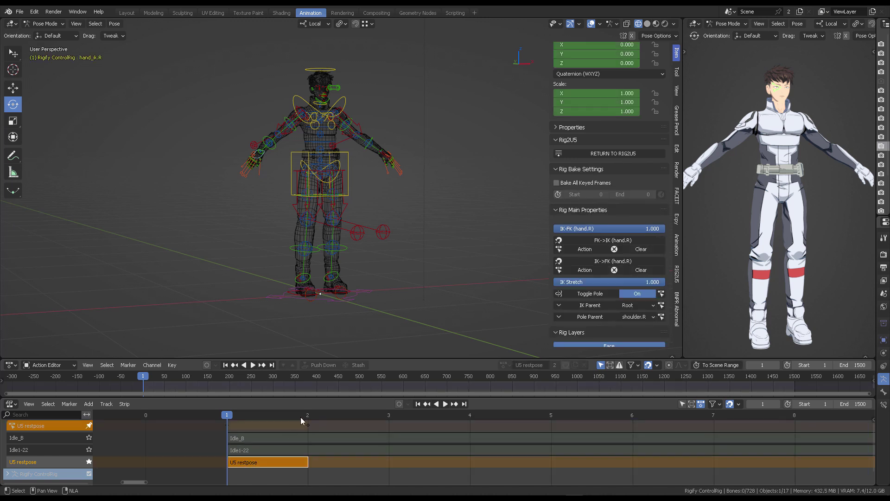
{"action": "key", "text": "a"}
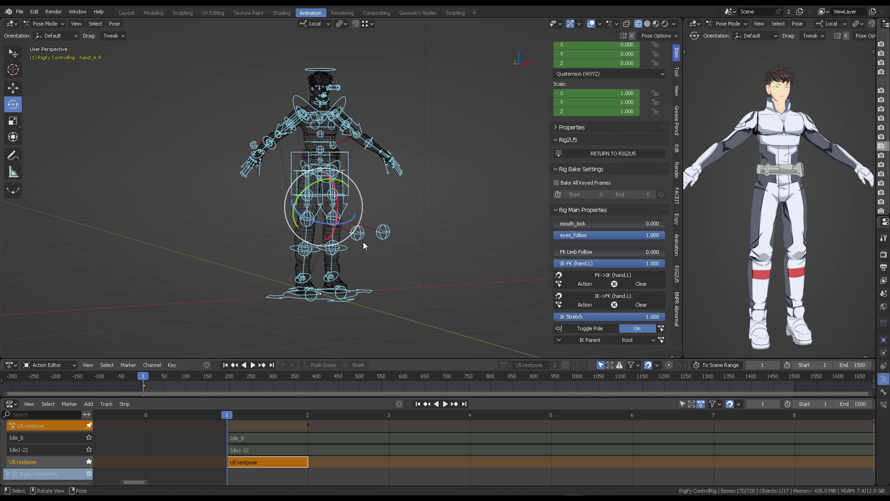
{"action": "left_click_drag", "start_coordinate": [284, 358], "coordinate": [287, 308]}
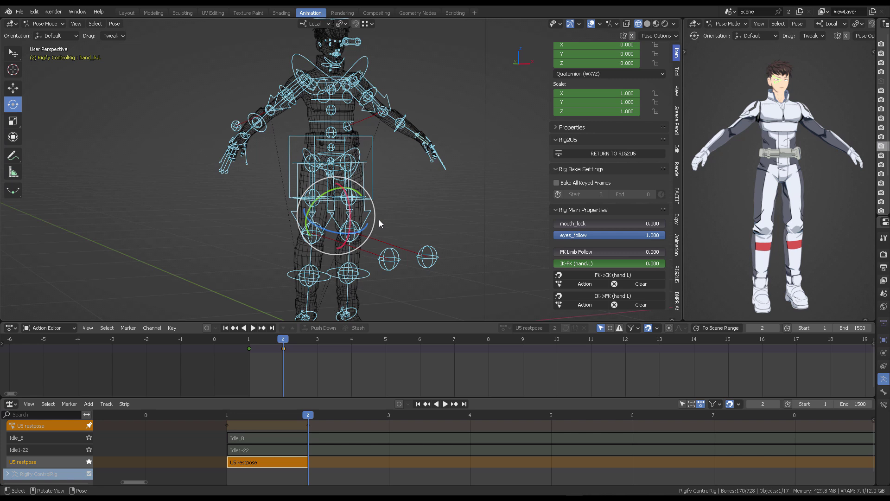
Key Location & Rotation on all rig controls so the restpose action has keys on frames 1 and 2
{"action": "key", "text": "i"}
{"action": "left_click", "coordinate": [242, 340]}
{"action": "left_click_drag", "start_coordinate": [258, 357], "coordinate": [243, 345]}
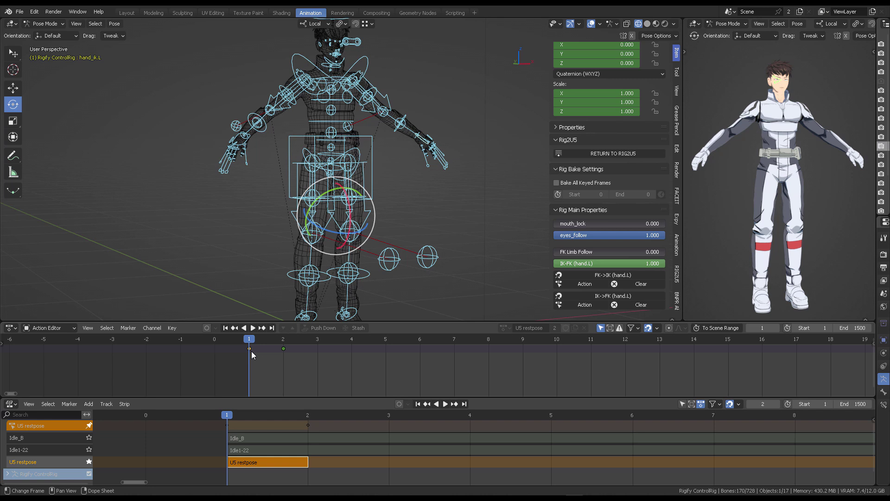
{"action": "left_click", "coordinate": [281, 341]}
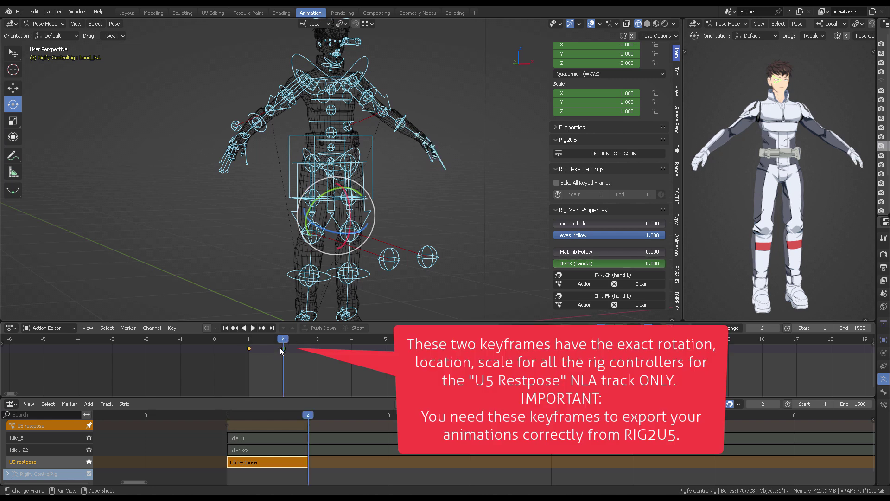
{"action": "scroll", "coordinate": [414, 158], "scroll_direction": "down", "scroll_amount": 3}
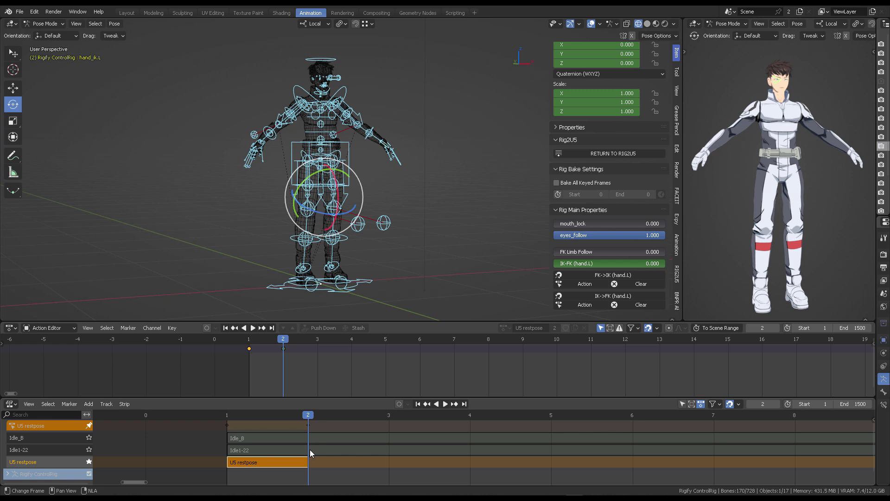
Exit tweak mode and push the U5 restpose action down into its own NLA strip from frame 1
{"action": "key", "text": "Tab"}
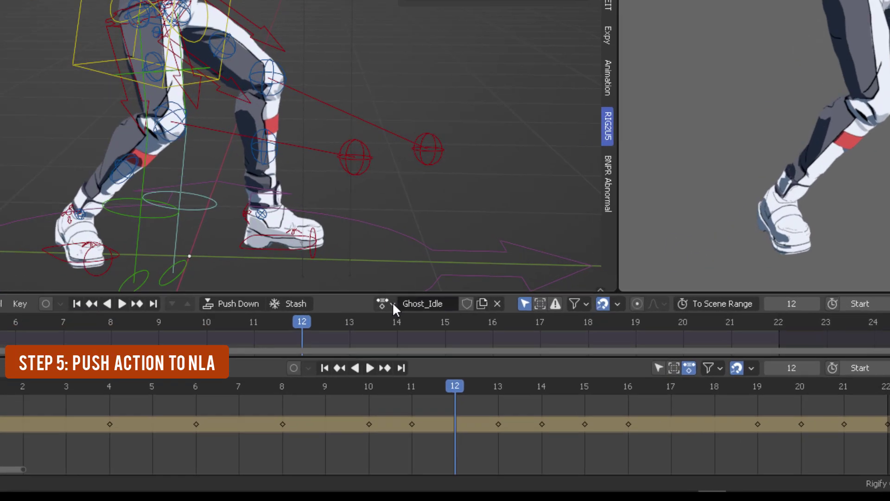
{"action": "left_click", "coordinate": [393, 387]}
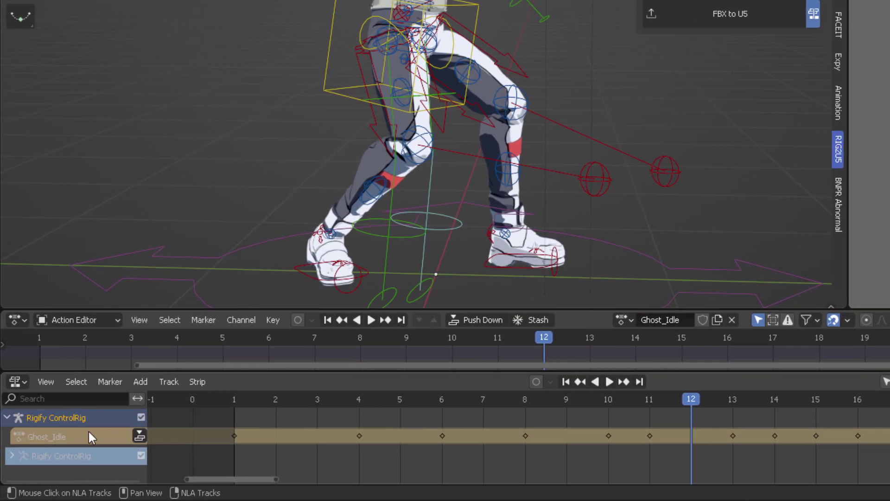
{"action": "left_click", "coordinate": [567, 381]}
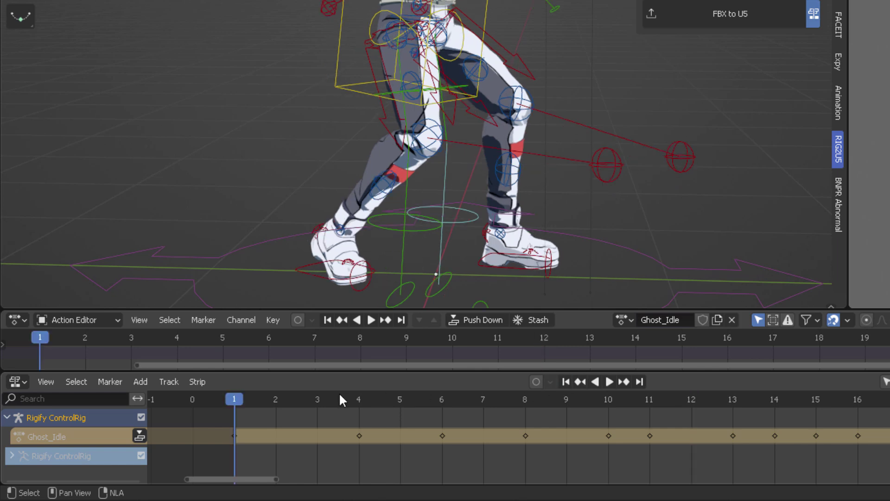
{"action": "left_click", "coordinate": [482, 319]}
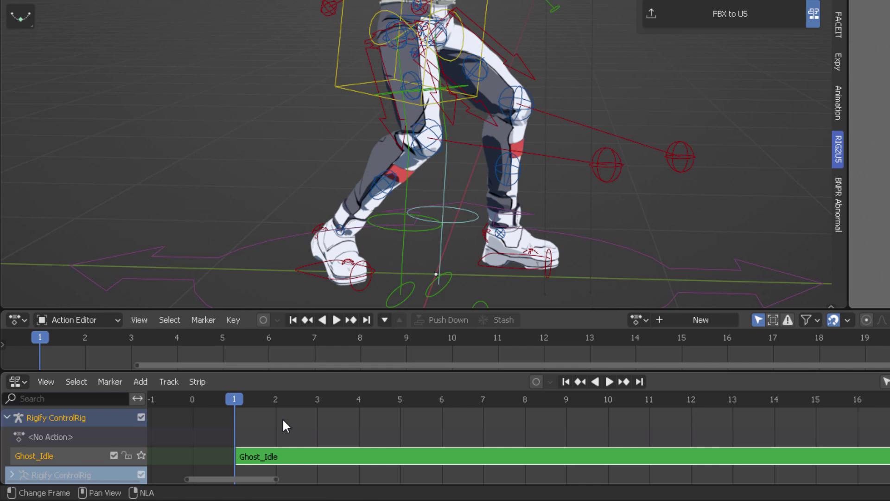
{"action": "left_click_drag", "start_coordinate": [298, 372], "coordinate": [299, 362]}
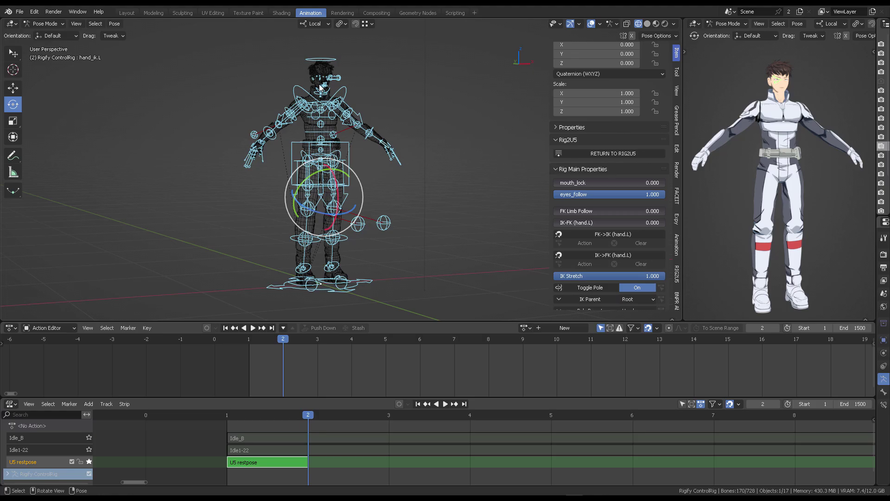
Deselect all bones, leave Pose Mode for Object Mode, and bring up the RIG2U5 tools
{"action": "key", "text": "alt+a"}
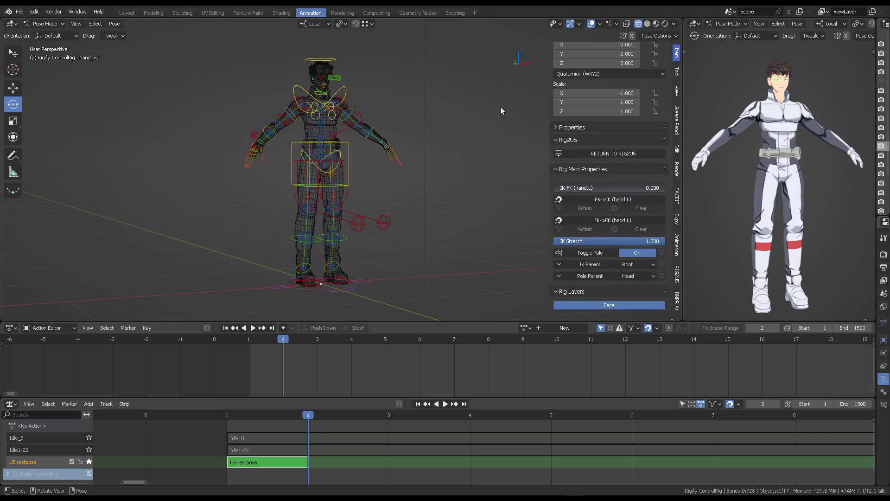
{"action": "key", "text": "ctrl+Tab"}
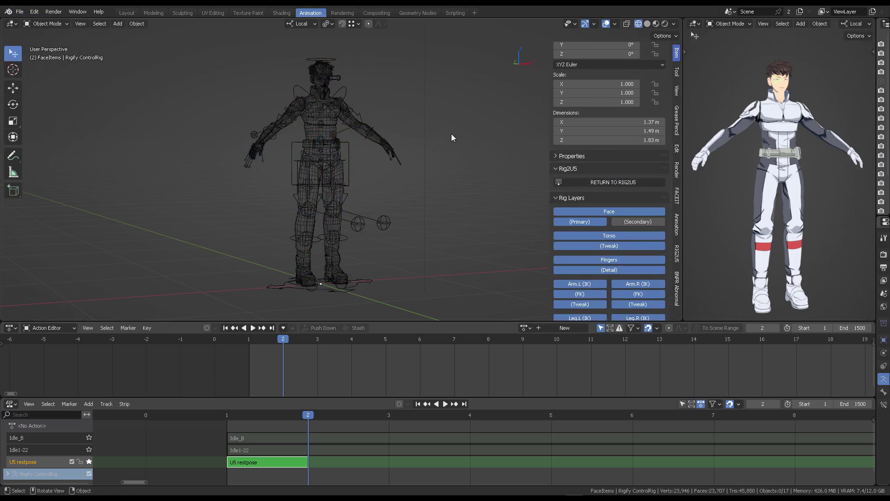
{"action": "left_click", "coordinate": [613, 183]}
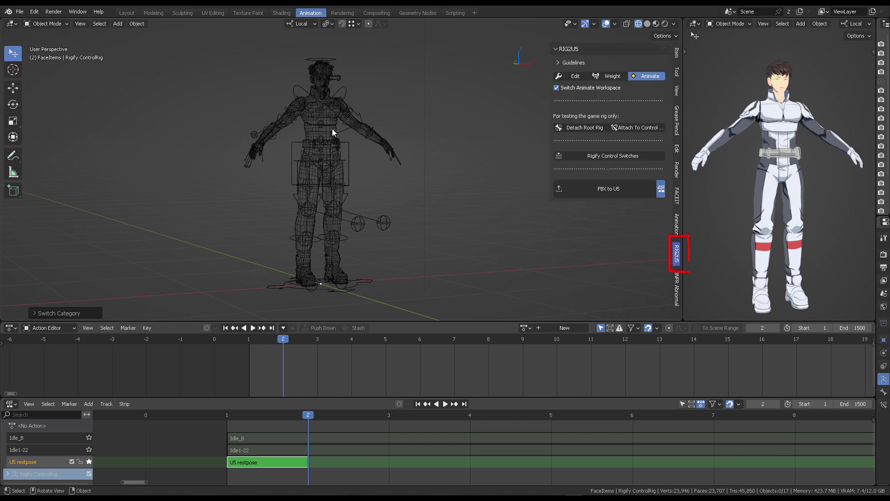
Export with FBX to U5 into FBX_Export_NEW as Ghost_Rig2U5_v04.fbx
{"action": "left_click", "coordinate": [628, 189]}
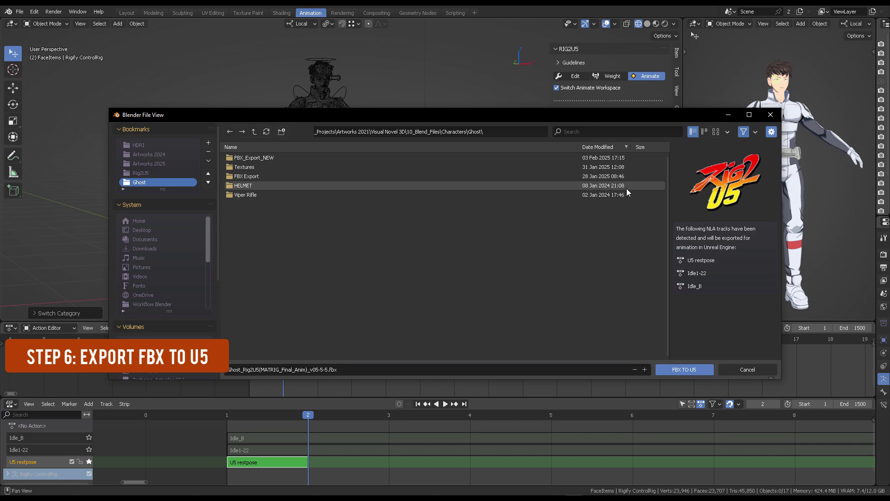
{"action": "left_click", "coordinate": [308, 158]}
{"action": "double_click", "coordinate": [307, 158]}
{"action": "key", "text": "KP_Add"}
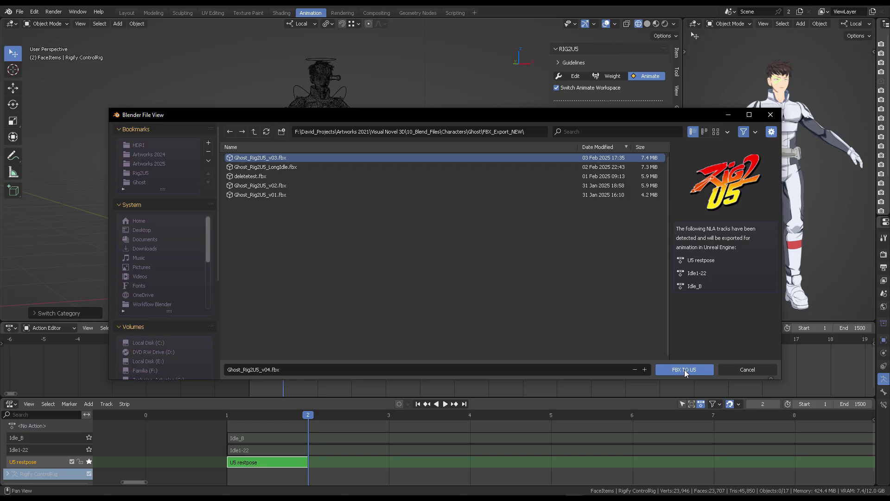
{"action": "left_click", "coordinate": [684, 369]}
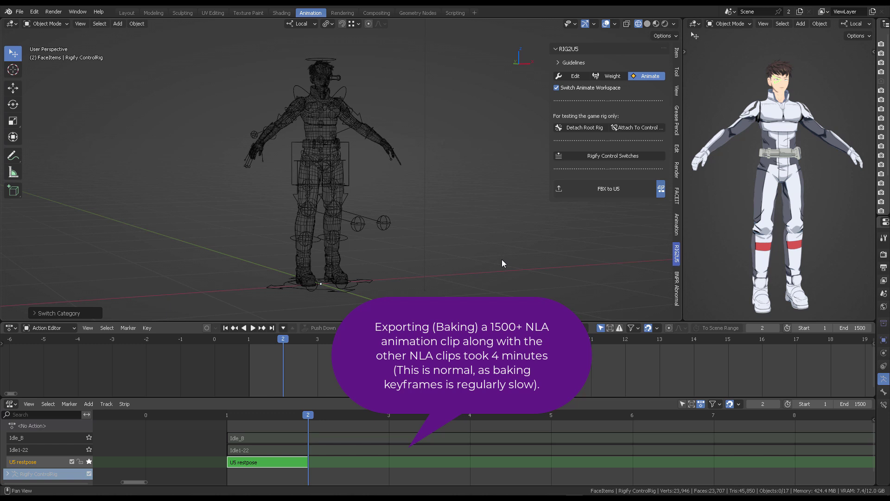
Toggle the U5 restpose track's solo star, select the track, and solo it again
{"action": "left_click", "coordinate": [89, 461]}
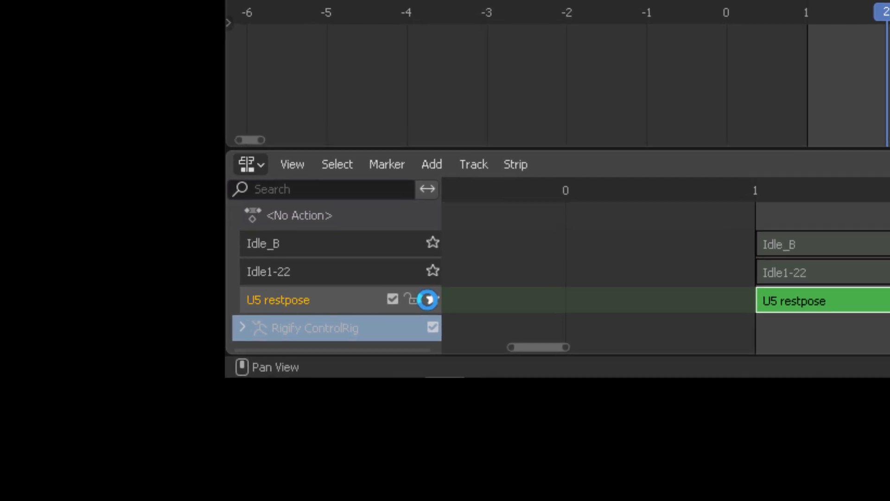
{"action": "left_click", "coordinate": [373, 326]}
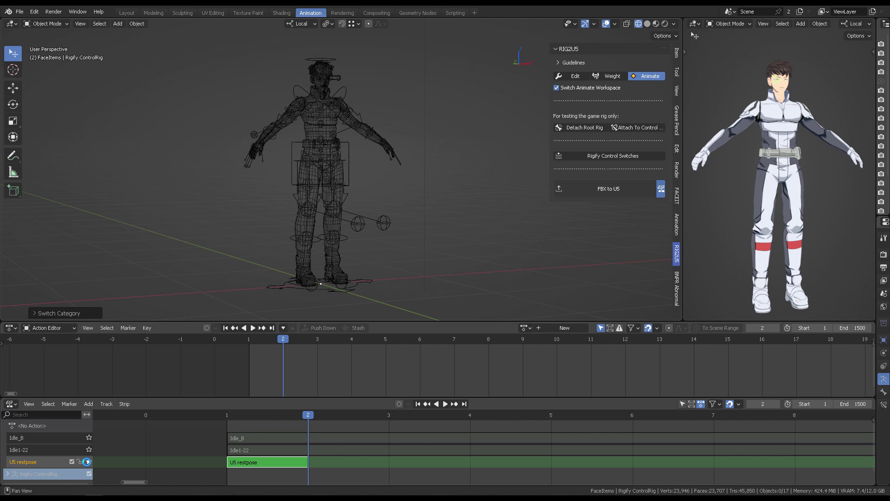
{"action": "left_click", "coordinate": [87, 462]}
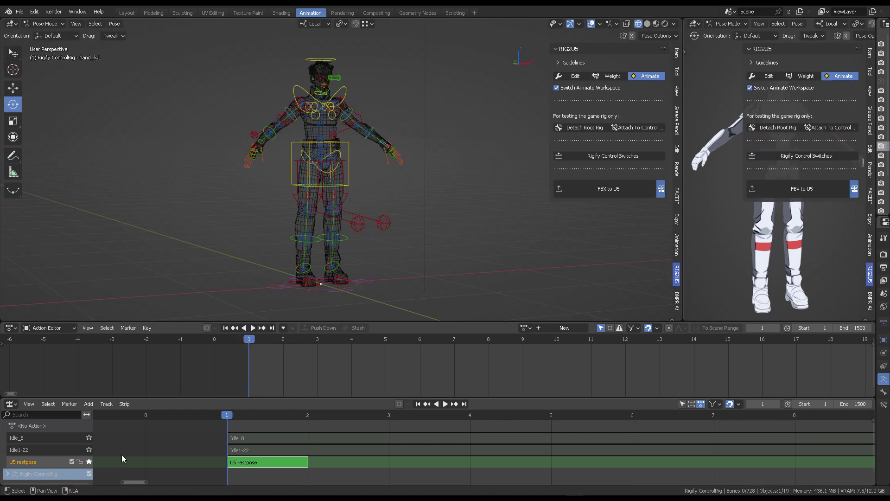
Unsolo the U5 restpose track and export all three NLA tracks to Ghost_Rig2U5_v04.fbx with FBX to U5
{"action": "left_click", "coordinate": [89, 461]}
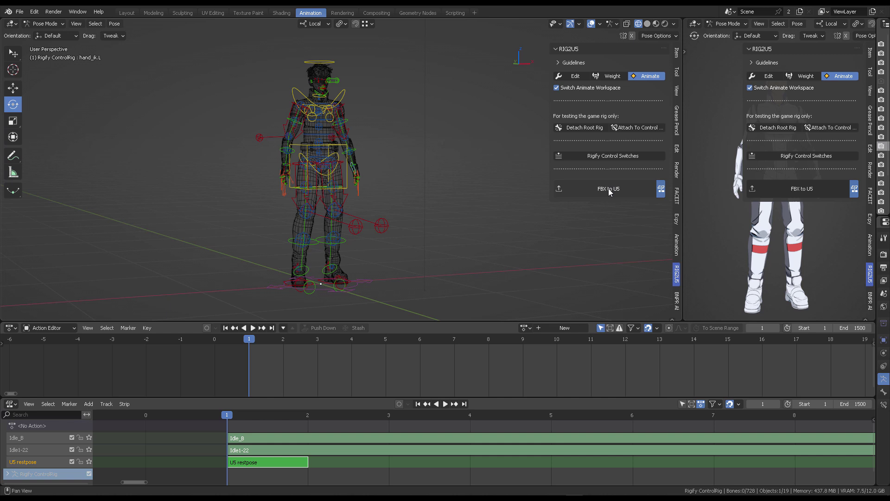
{"action": "left_click", "coordinate": [624, 194]}
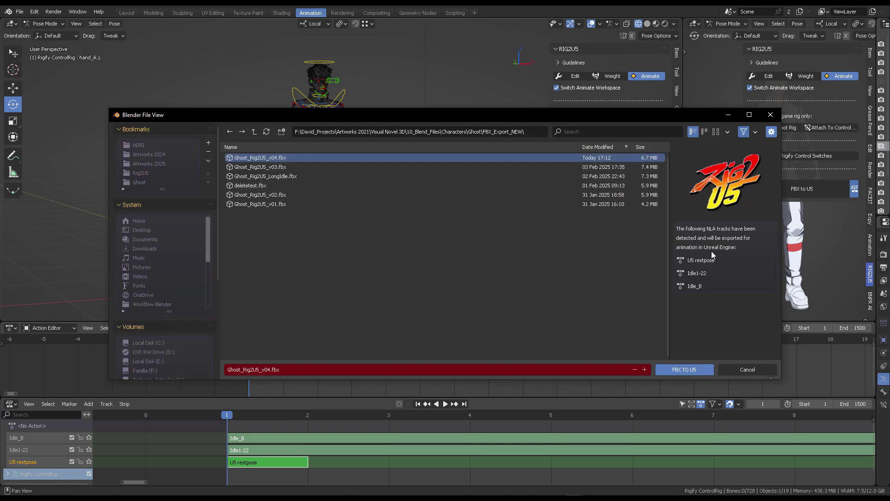
{"action": "left_click", "coordinate": [687, 369]}
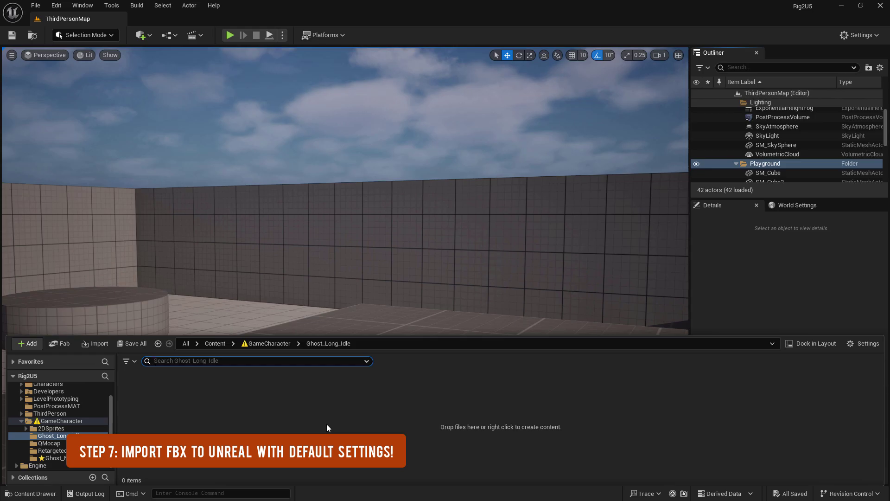
Import Ghost_Rig2U5_v04.fbx into the Content Browser folder with default settings and open the Idle_B sequence
{"action": "right_click", "coordinate": [327, 424]}
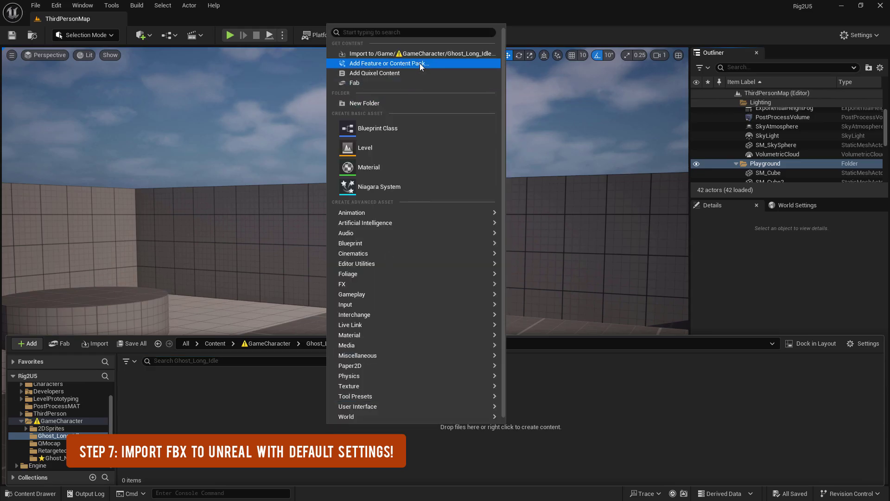
{"action": "left_click", "coordinate": [429, 54]}
{"action": "left_click", "coordinate": [358, 137]}
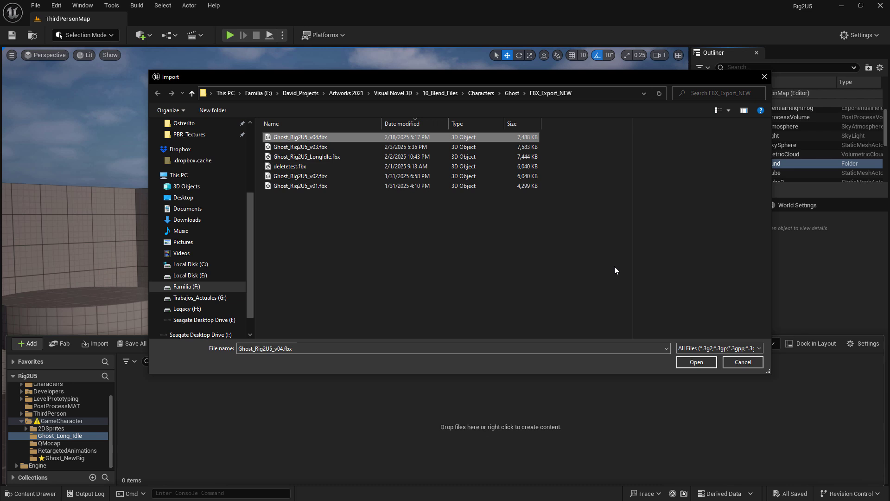
{"action": "left_click", "coordinate": [701, 363]}
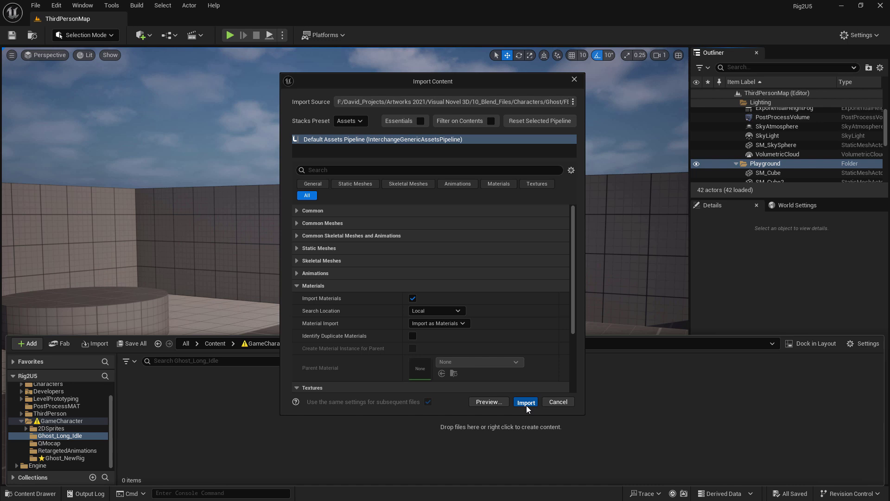
{"action": "left_click", "coordinate": [526, 402]}
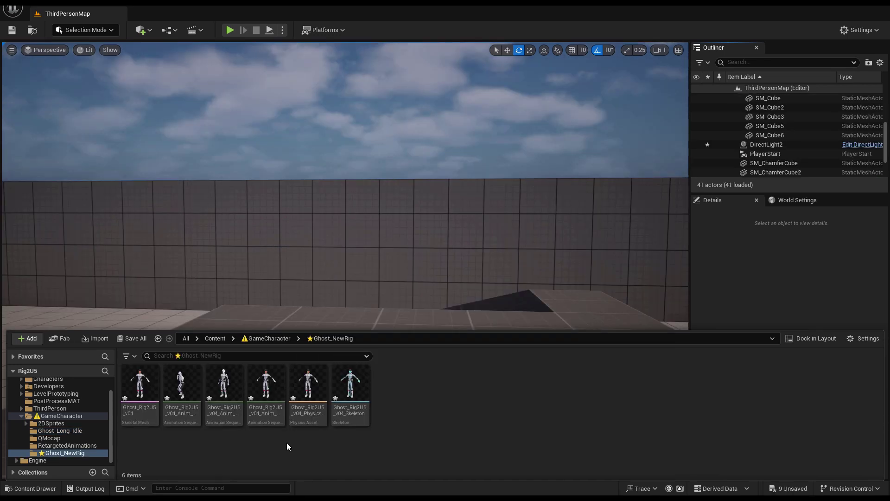
{"action": "double_click", "coordinate": [181, 385]}
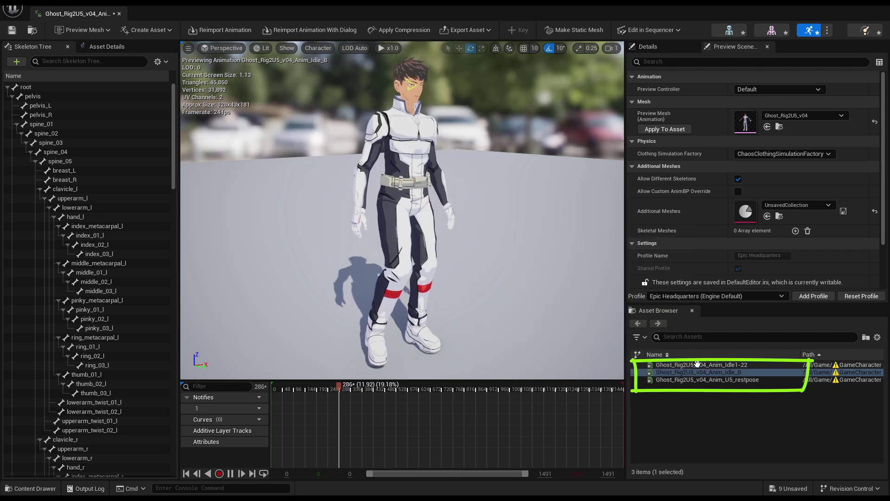
Preview the Ghost_Rig2U5_v04_Anim_Idle1-22 animation, zoomed in on the character's face
{"action": "left_click", "coordinate": [681, 365]}
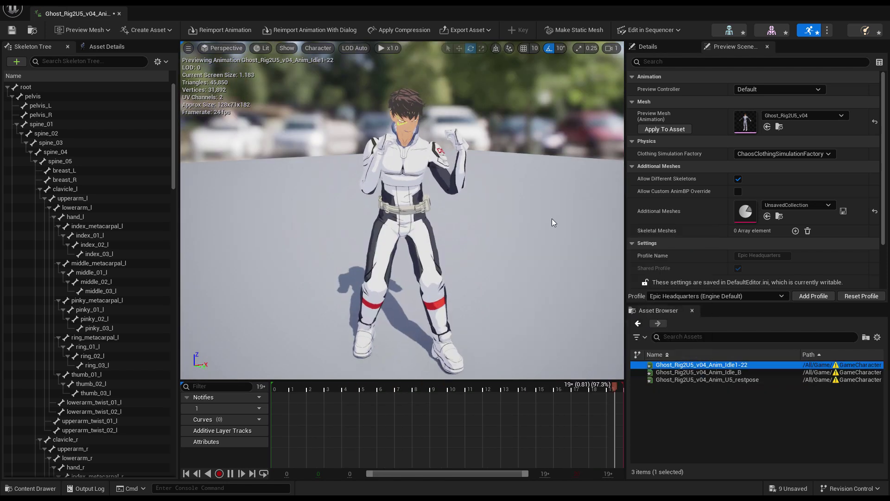
{"action": "scroll", "coordinate": [402, 208], "scroll_direction": "up", "scroll_amount": 6}
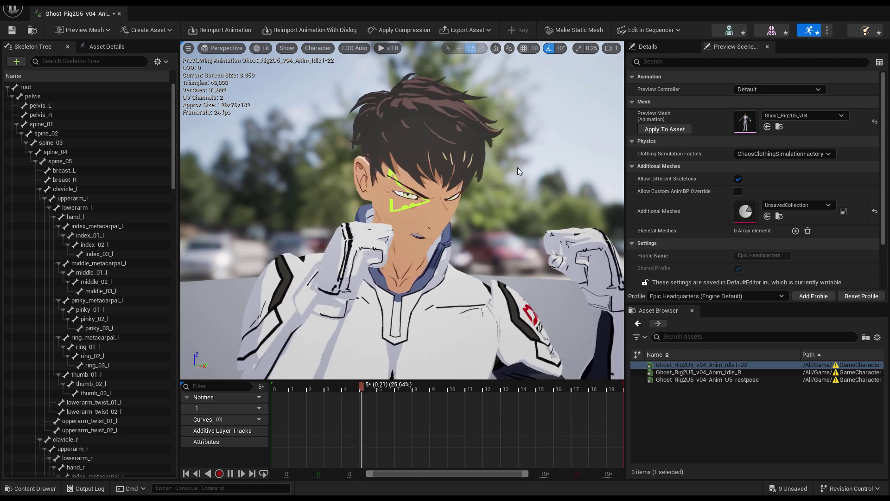